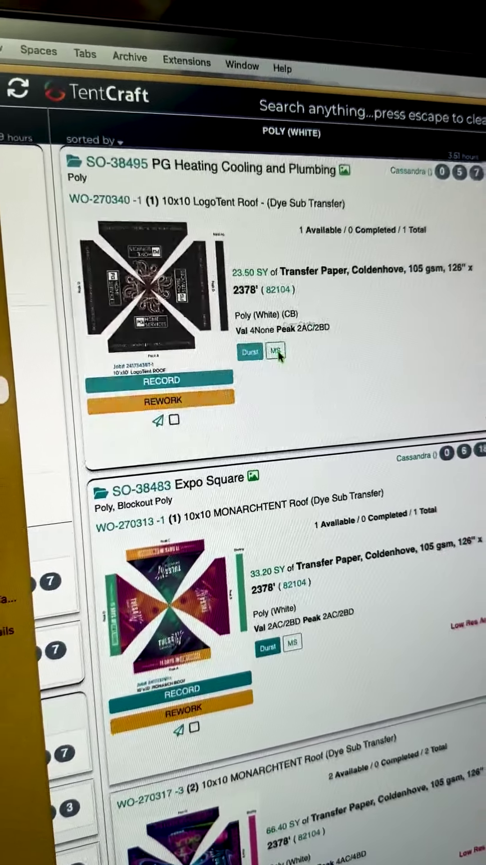
- Reassign work order SO-38495's 10x10 LogoTent roof job from the Durst printer to MS
{"action": "left_click", "coordinate": [283, 338]}
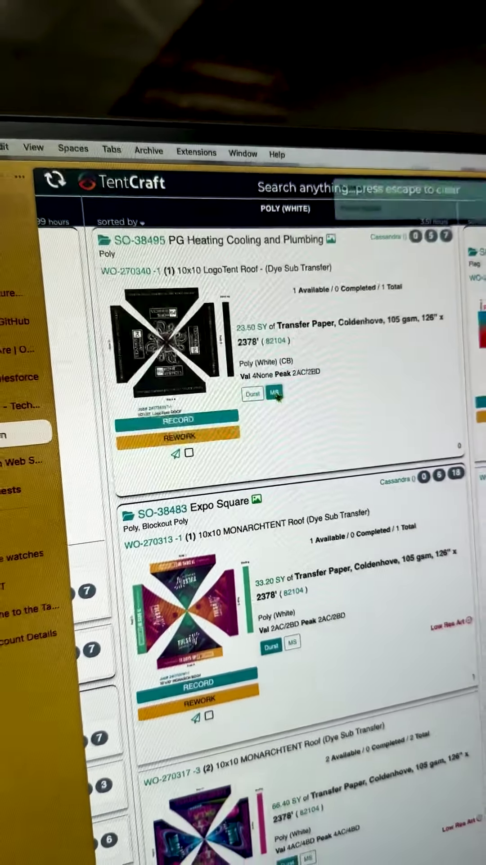